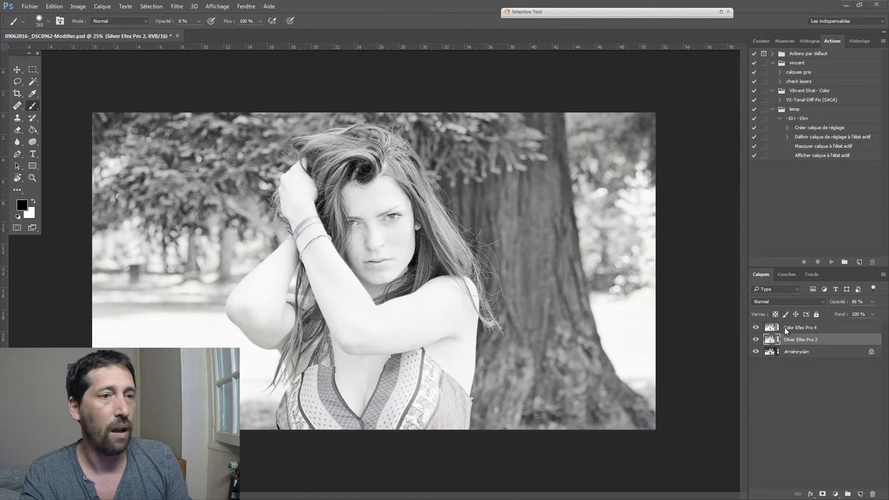
Hide the Color Efex Pro 4 and Silver Efex Pro 2 layers and put both into one group.
drag(756, 342, 756, 328)
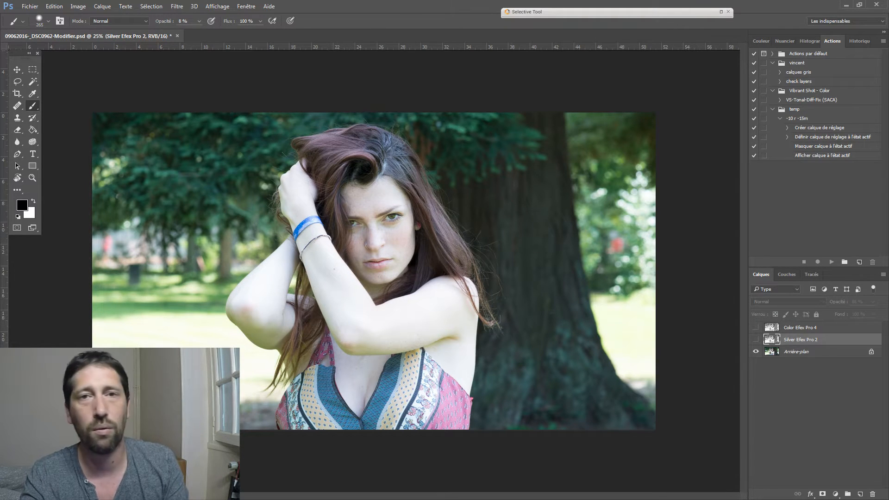
click(755, 327)
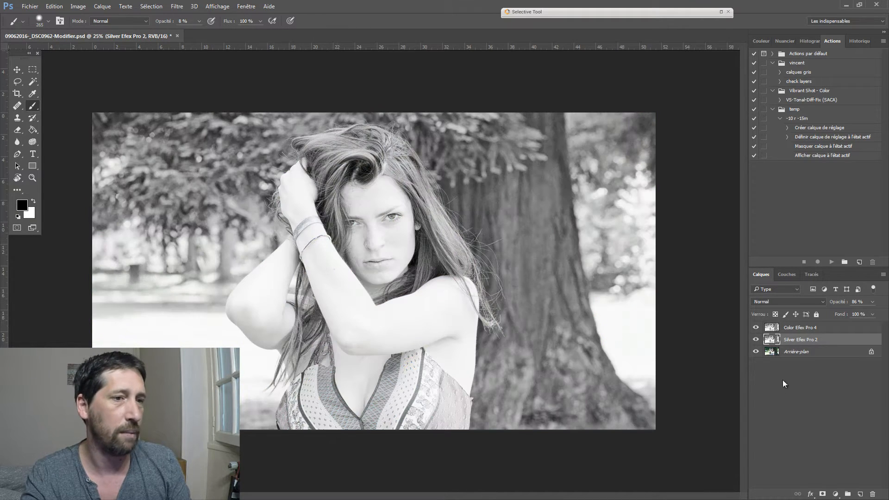
click(755, 339)
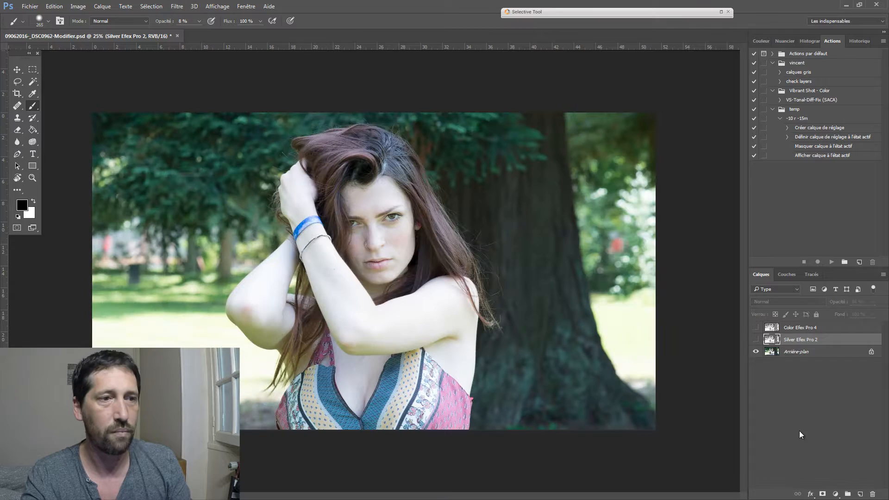
shift+click(803, 327)
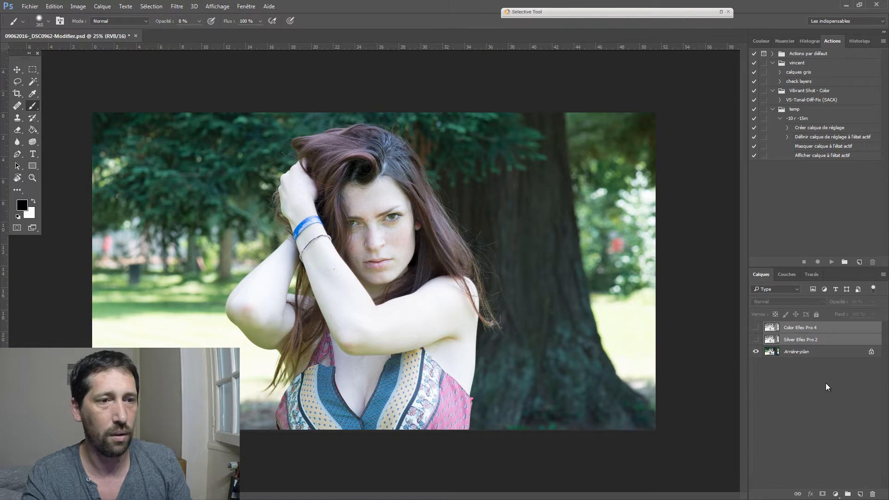
click(847, 494)
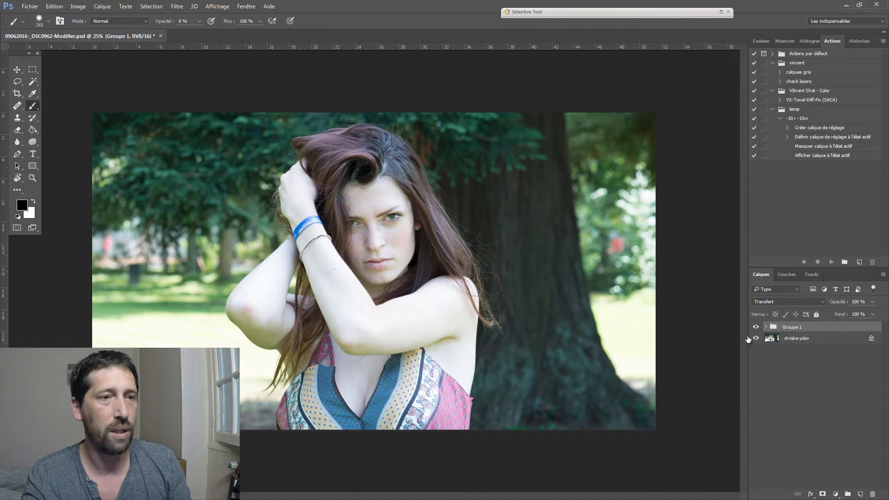
Hide the new layer group and its contents, leaving it collapsed, and select the Arrière-plan layer.
click(802, 339)
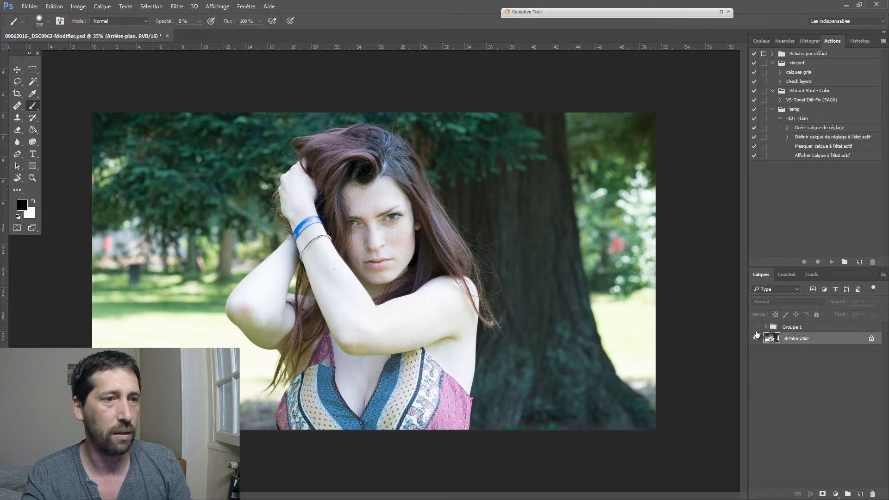
click(766, 327)
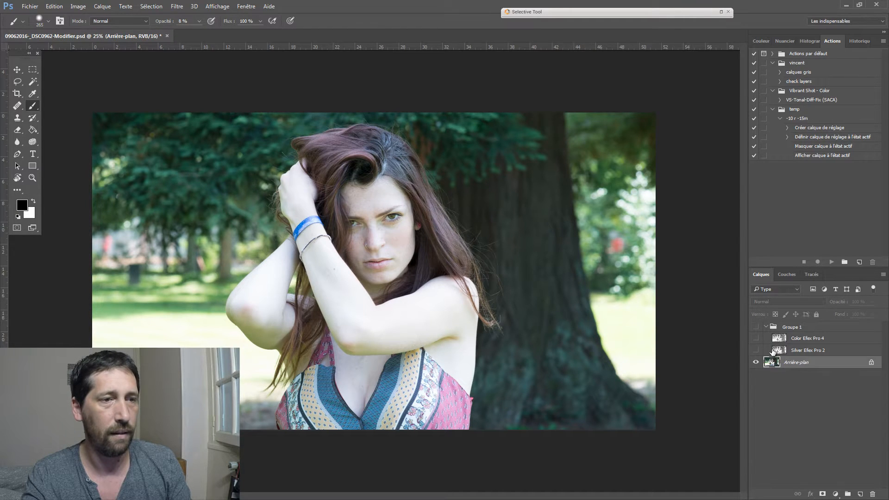
click(756, 351)
click(755, 329)
click(764, 330)
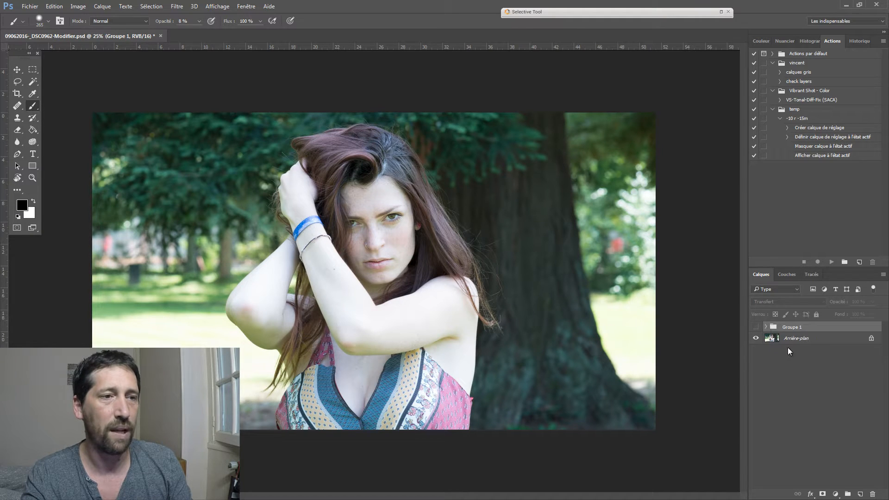
click(789, 341)
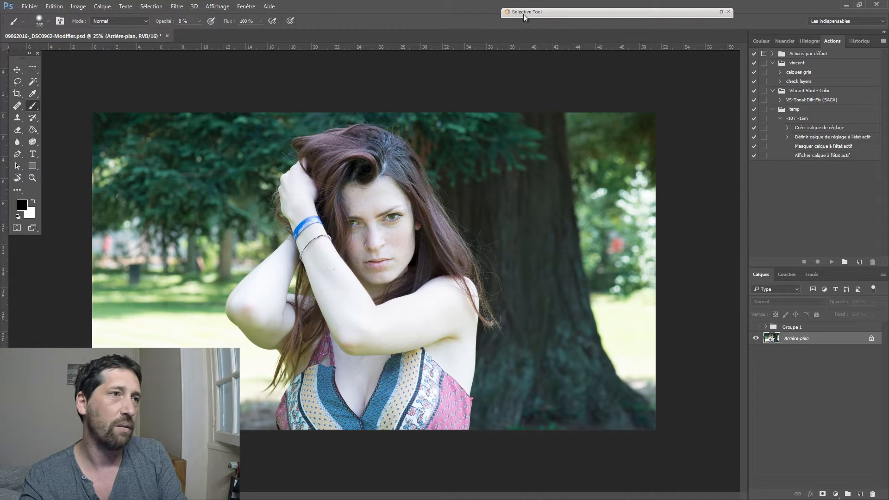
Open the background photo in Silver Efex Pro 2 and try the 013 ND graduel (IL -1) preset.
click(721, 12)
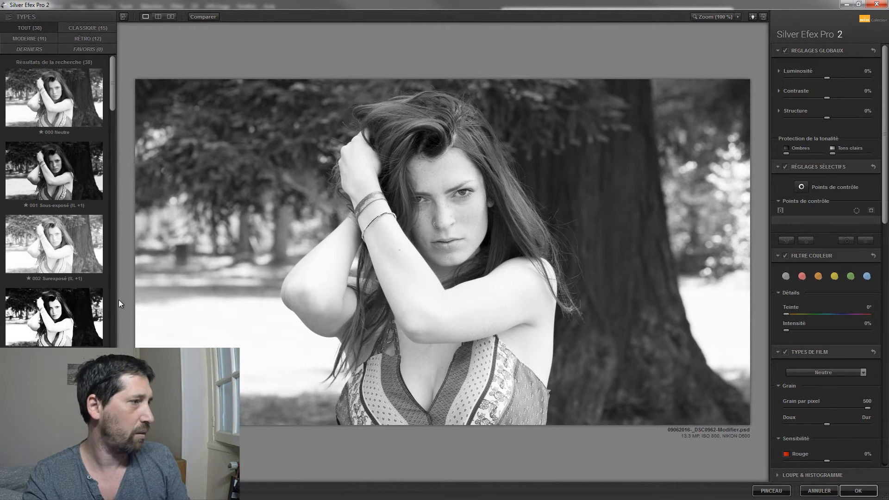
scroll(115, 111, down, 1)
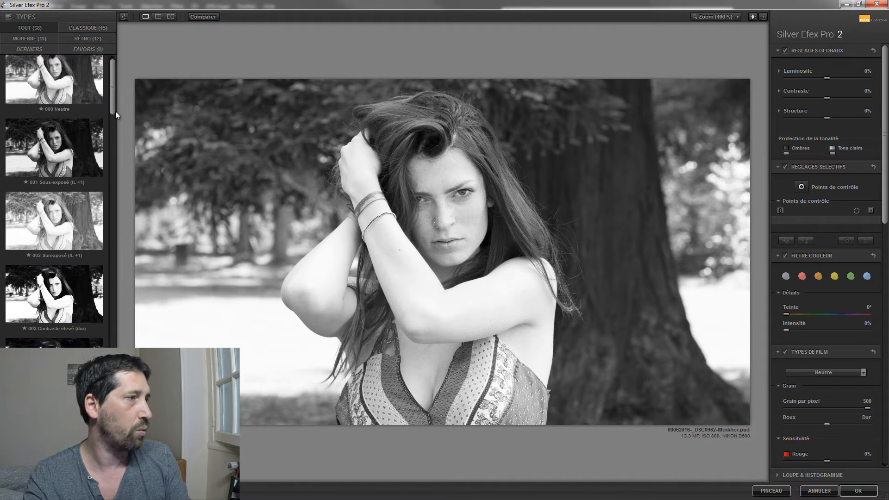
drag(115, 111, 134, 196)
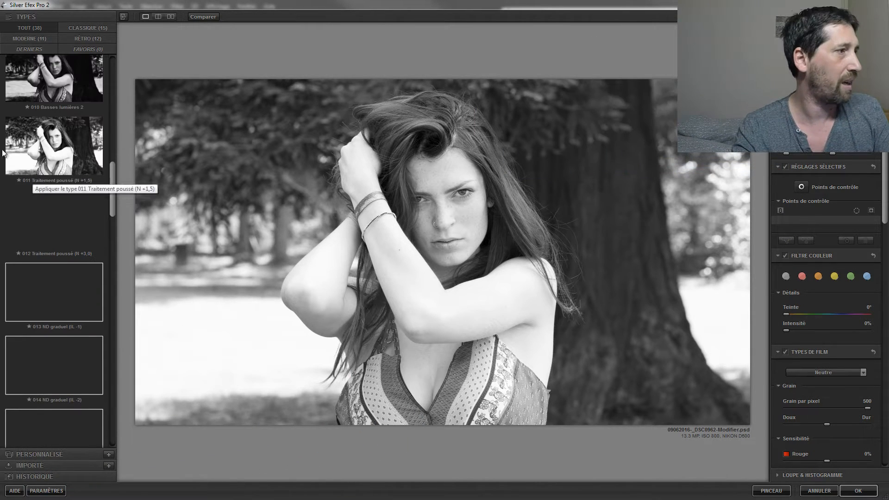
click(60, 289)
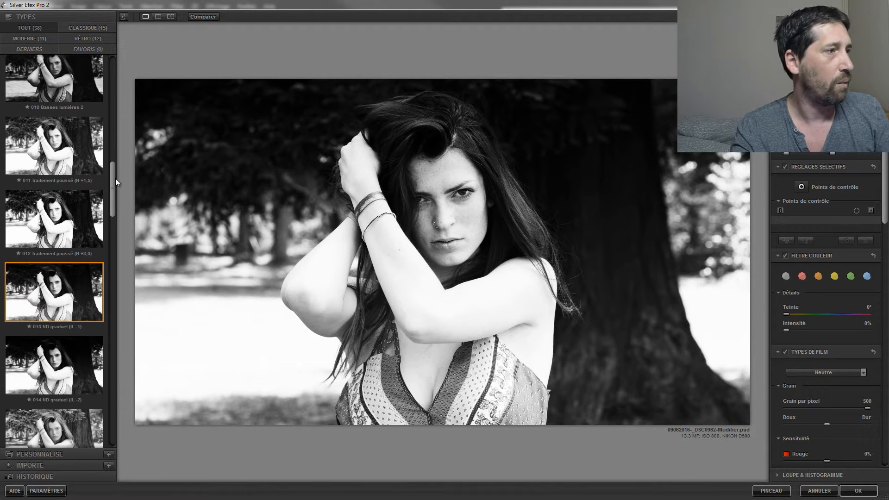
Try the 007 Hautes lumières 1 preset and settle on the 002 Surexposé (IL +1) preset.
scroll(104, 155, up, 5)
scroll(103, 111, up, 2)
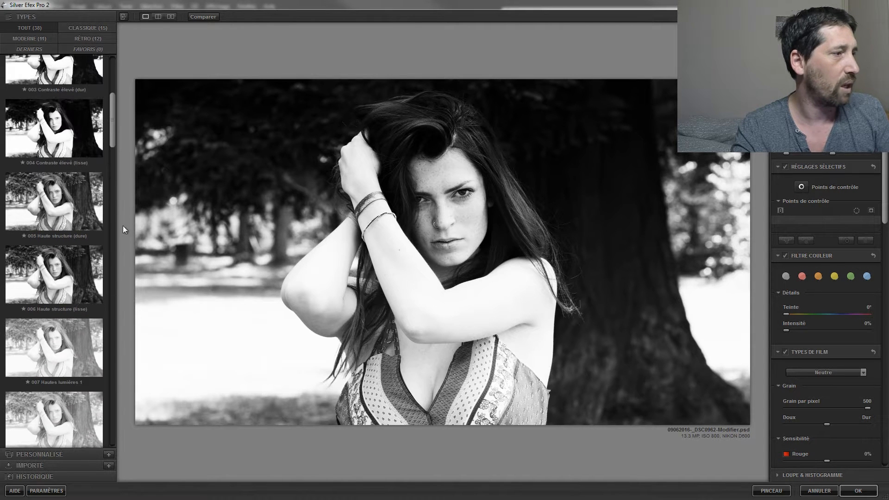
click(81, 323)
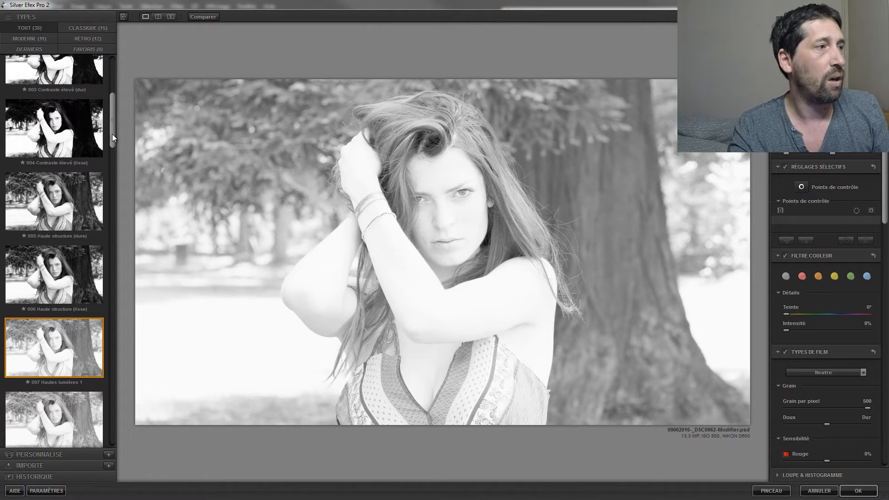
drag(112, 134, 106, 57)
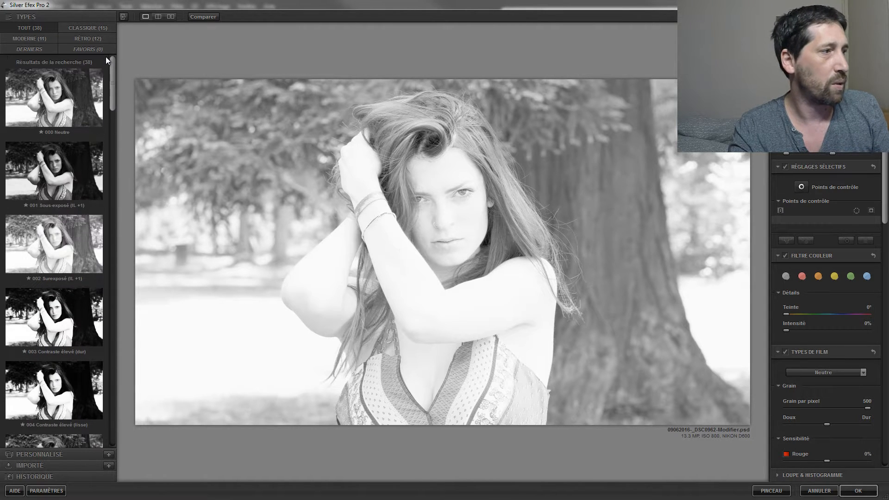
click(72, 249)
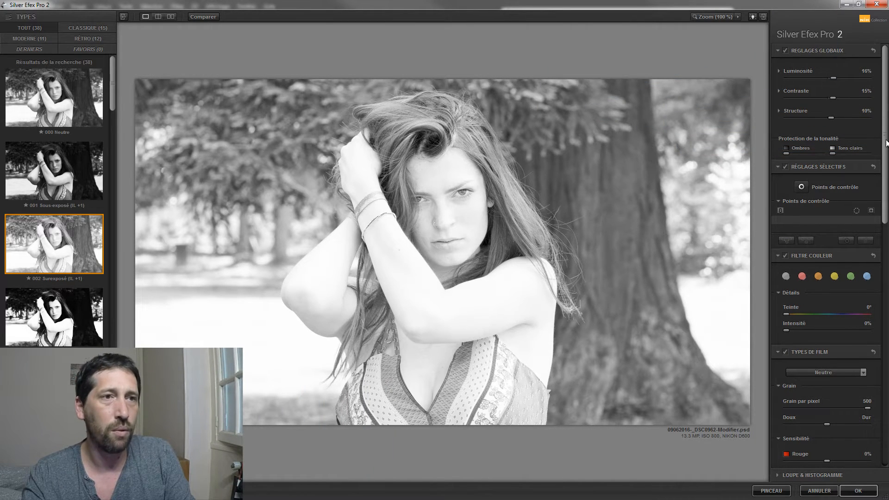
Try Luminosité at 18% and sensitivity at Rouge 14%, Jaune -15%, Cyan 18% and Bleu -17%, and reset by reapplying the 002 Surexposé preset.
drag(885, 140, 885, 150)
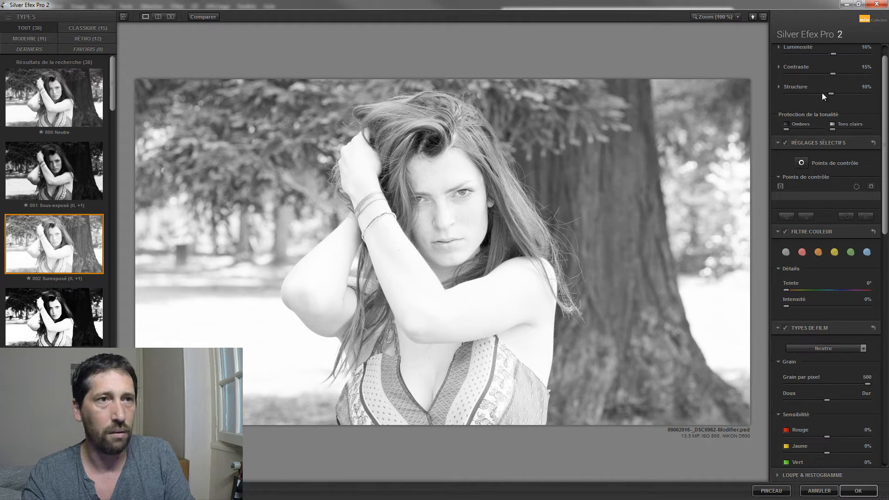
drag(884, 113, 885, 102)
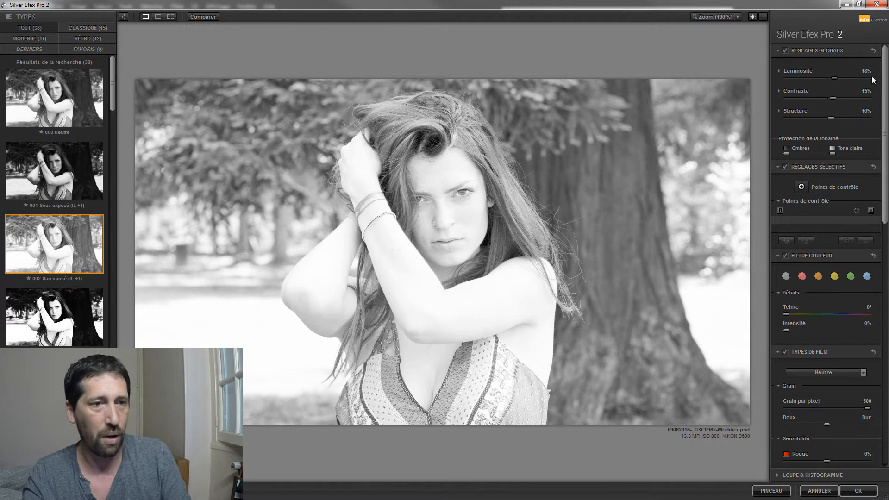
drag(884, 123, 884, 173)
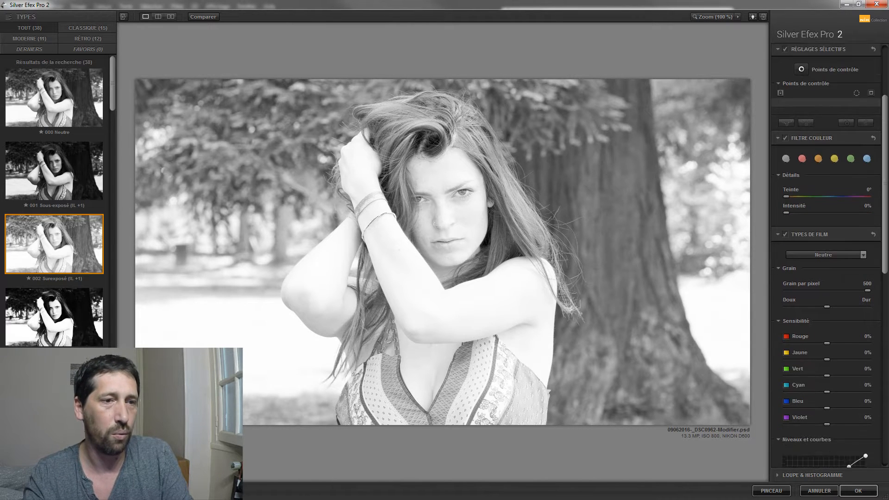
scroll(832, 138, down, 5)
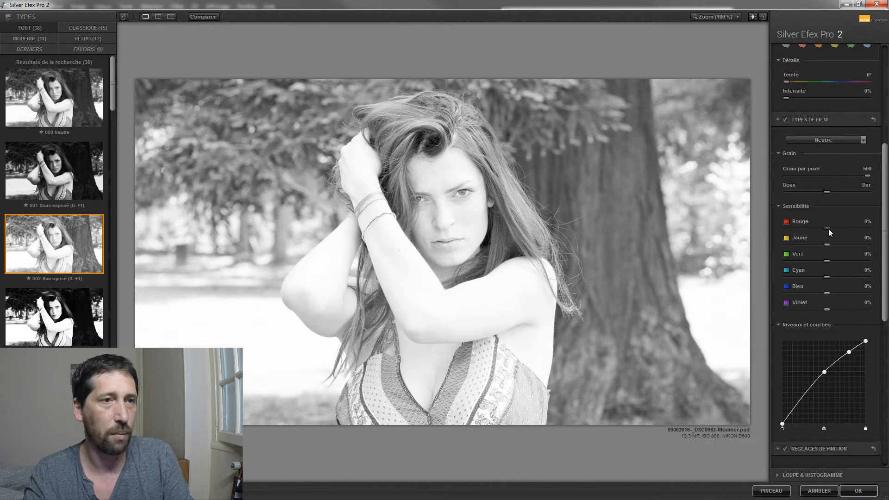
drag(827, 229, 813, 230)
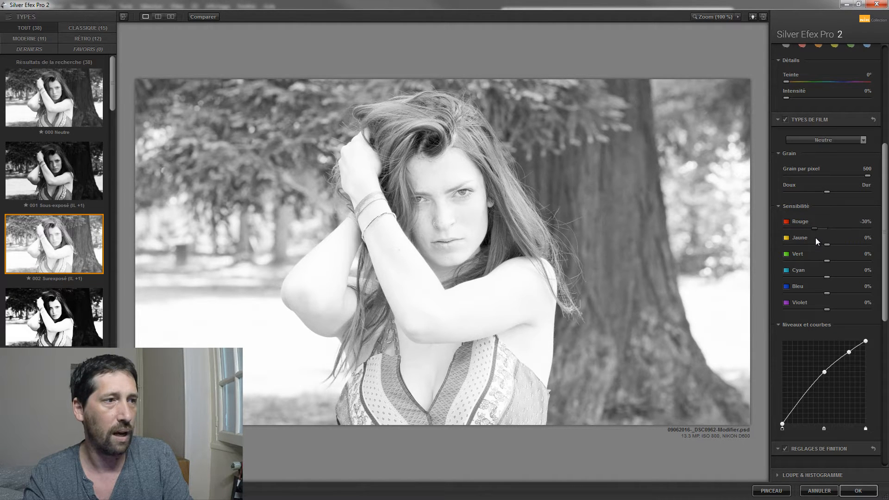
drag(827, 244, 818, 246)
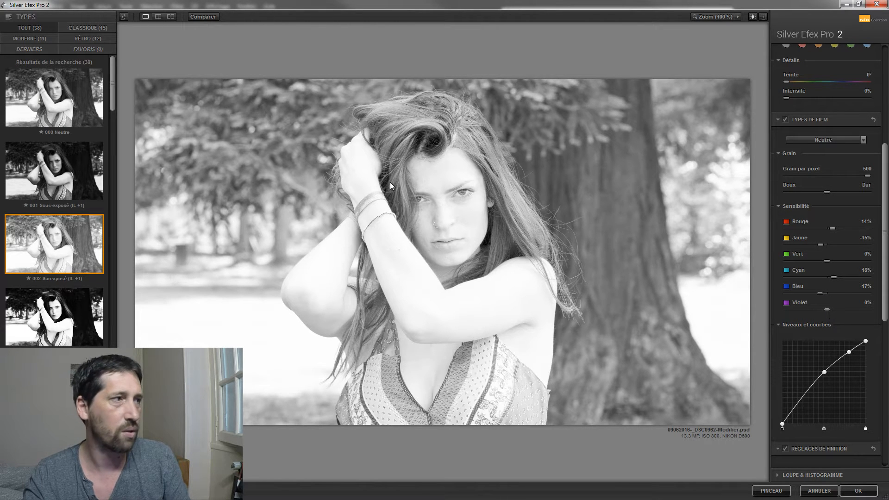
click(54, 254)
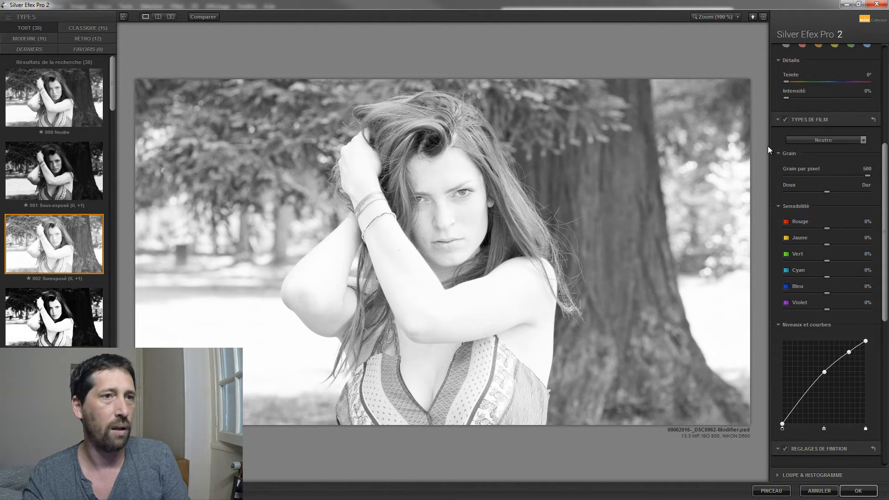
Apply the Silver Efex Pro 2 conversion as a layer and open it in Color Efex Pro 4.
click(860, 491)
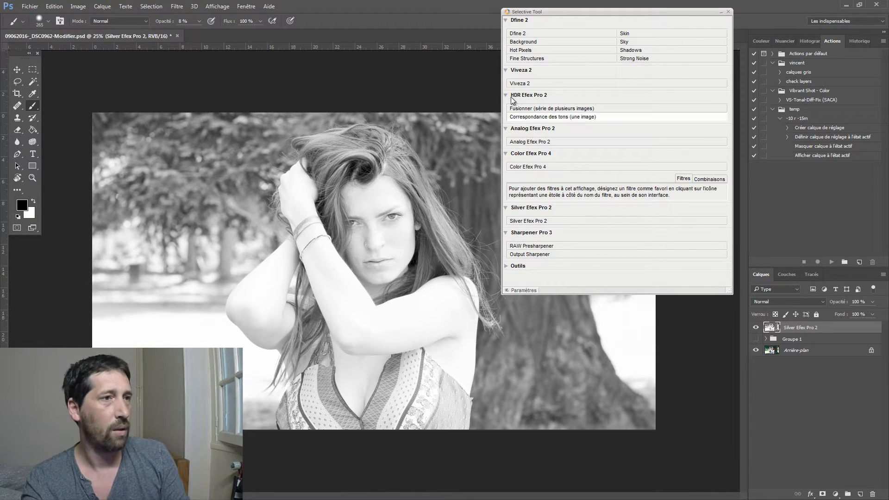
click(558, 168)
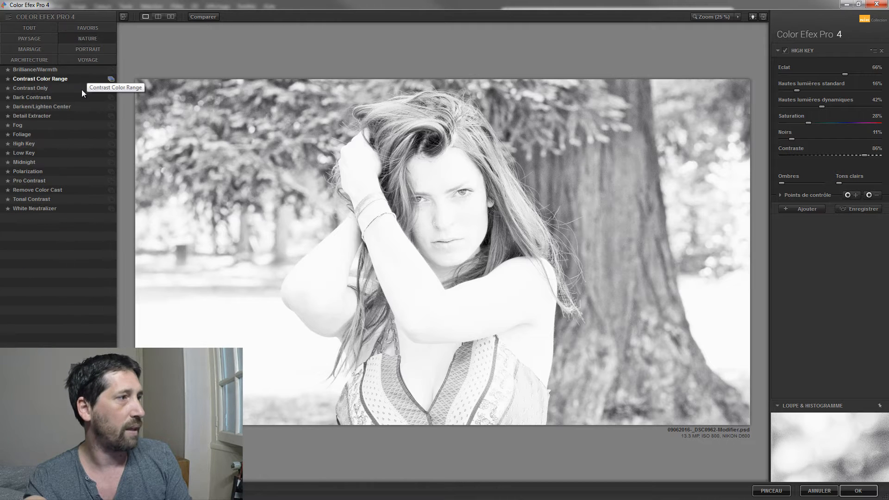
Browse the filter categories and try the Portrait filter Bleach Bypass with Luminosité 1%, Contraste 58% and Contraste local 43%.
click(87, 49)
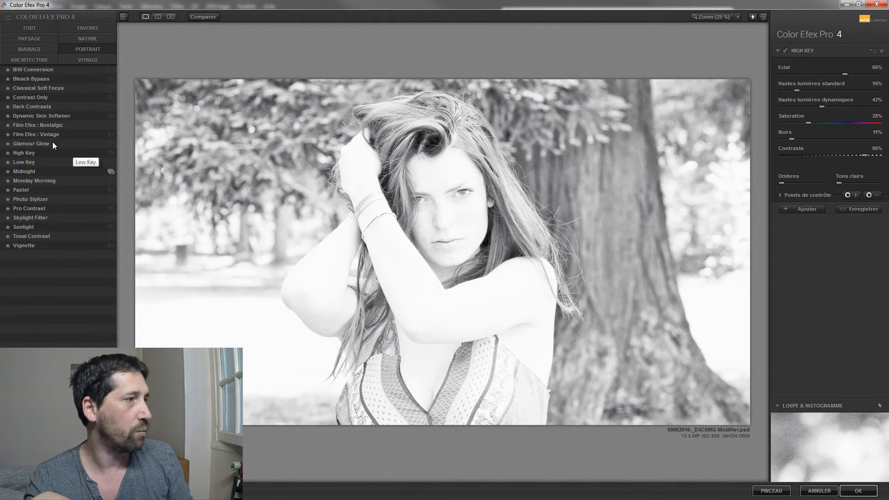
click(37, 62)
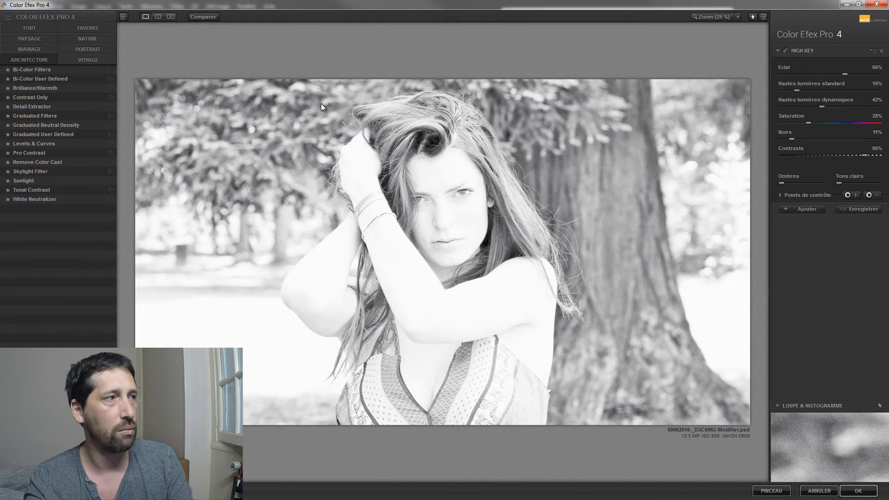
click(82, 49)
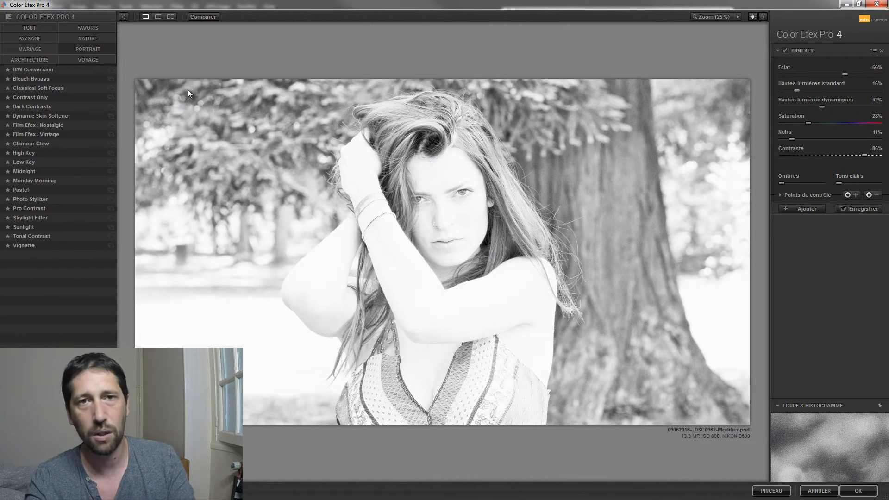
click(33, 80)
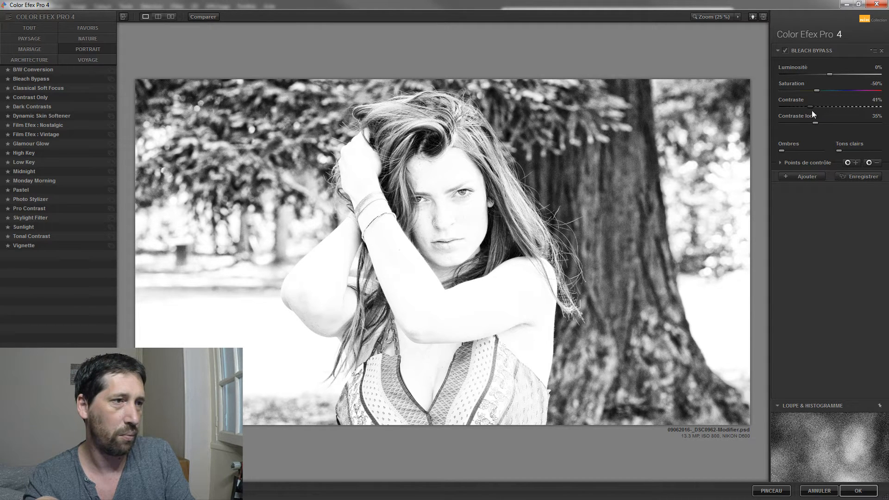
drag(825, 109, 835, 109)
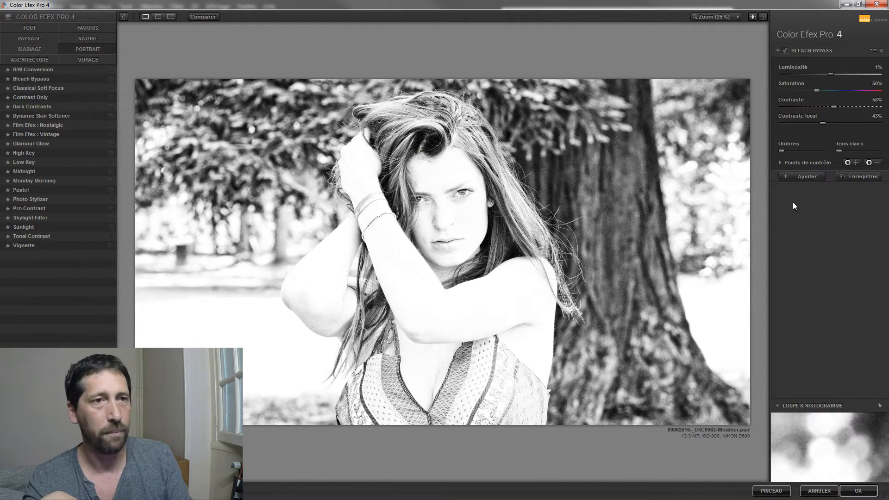
Apply High Key with Eclat 77%, Hautes lumières standard 8%, Hautes lumières dynamiques 28%, Noirs 0% and Contraste 90%, and add an empty filter slot.
click(36, 153)
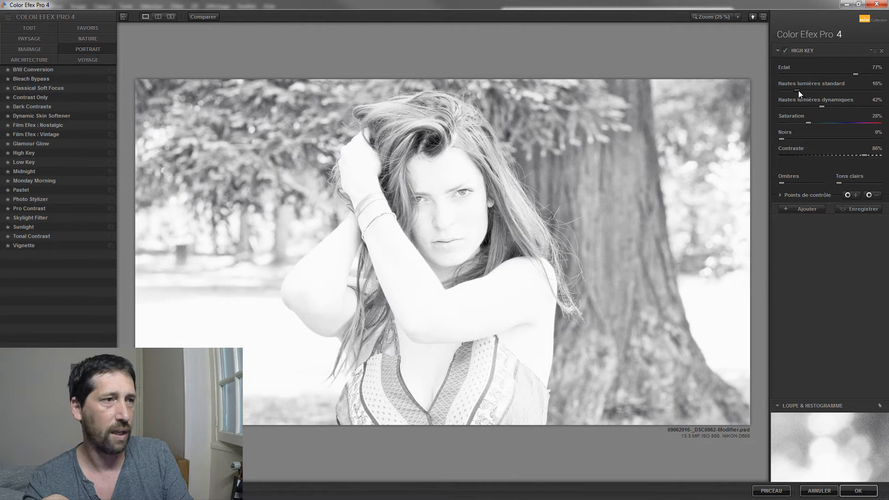
drag(830, 90, 789, 96)
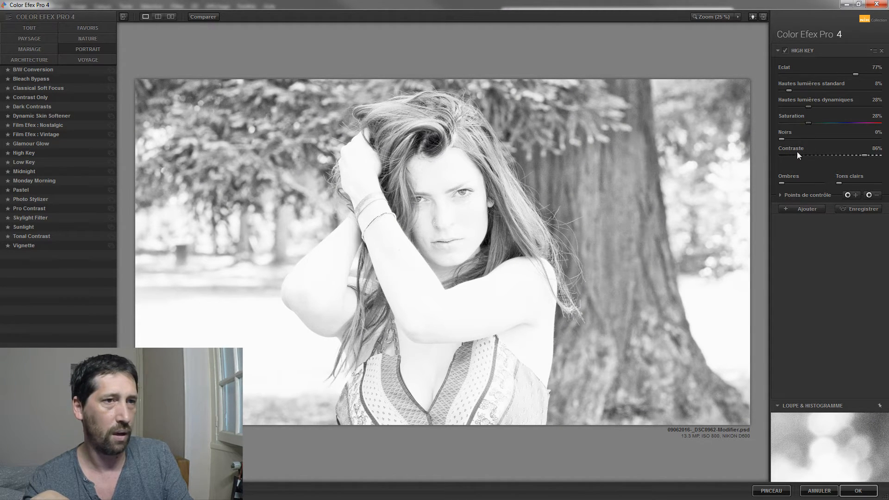
drag(862, 155, 790, 169)
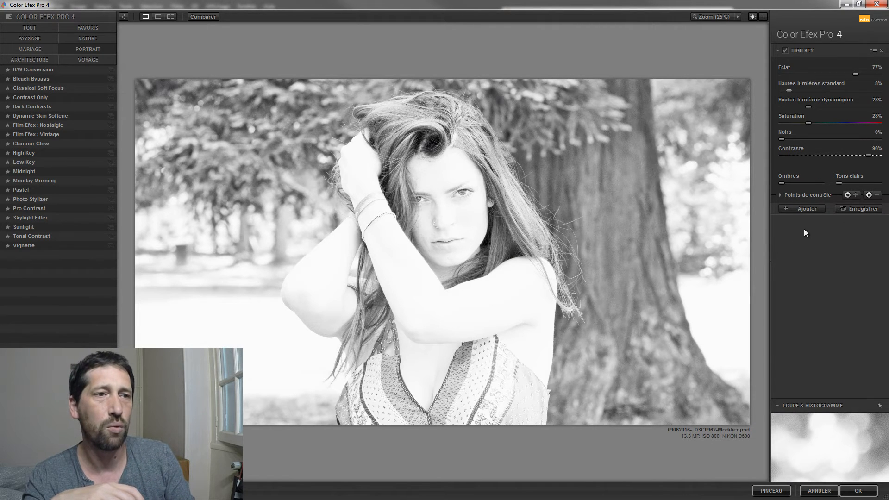
click(801, 209)
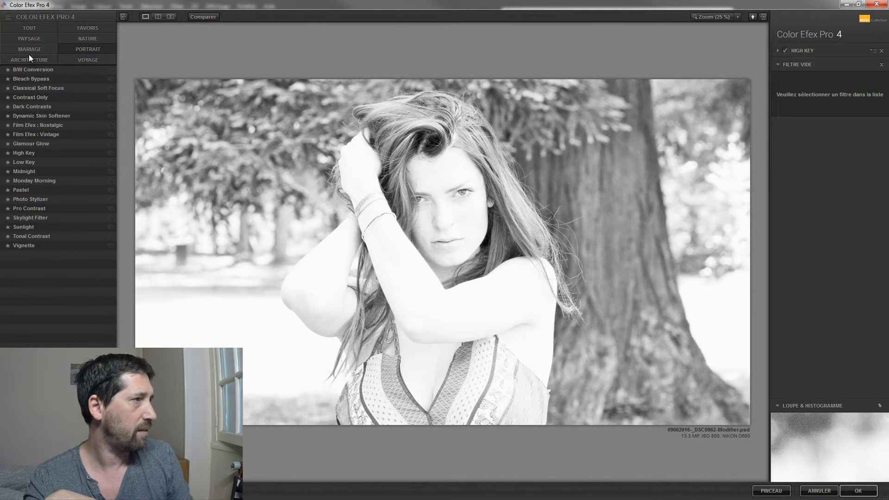
Show the complete filter list and try Film Efex : Nostalgic and Film Efex : Faded as the second filter after High Key.
click(43, 58)
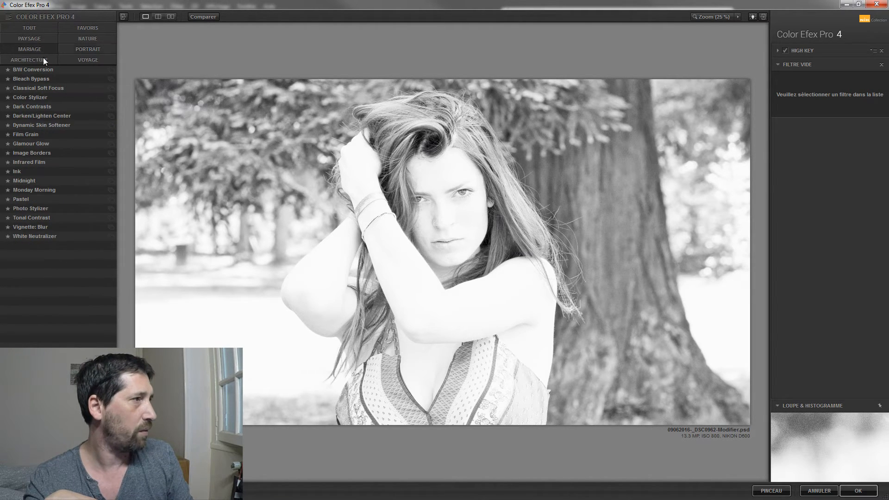
click(29, 28)
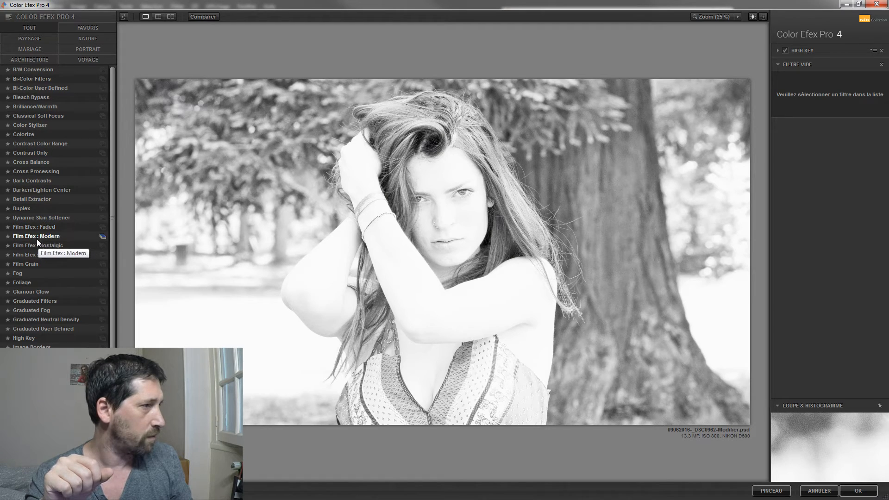
click(41, 217)
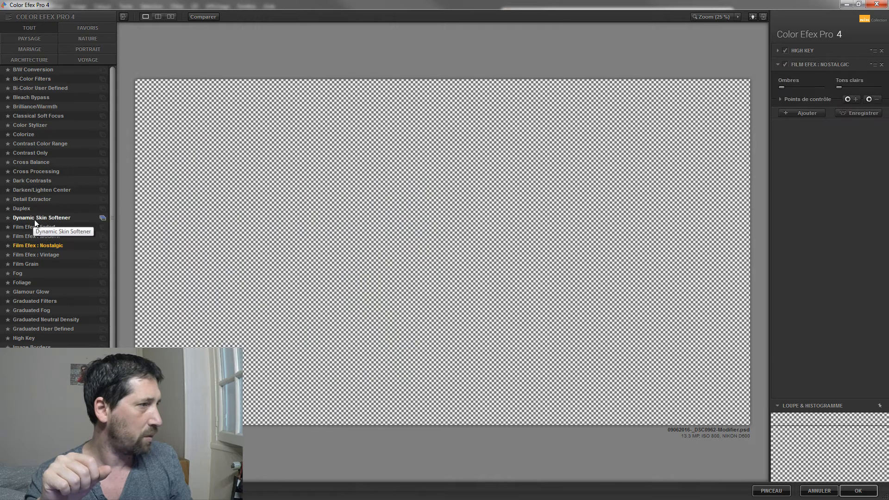
click(69, 227)
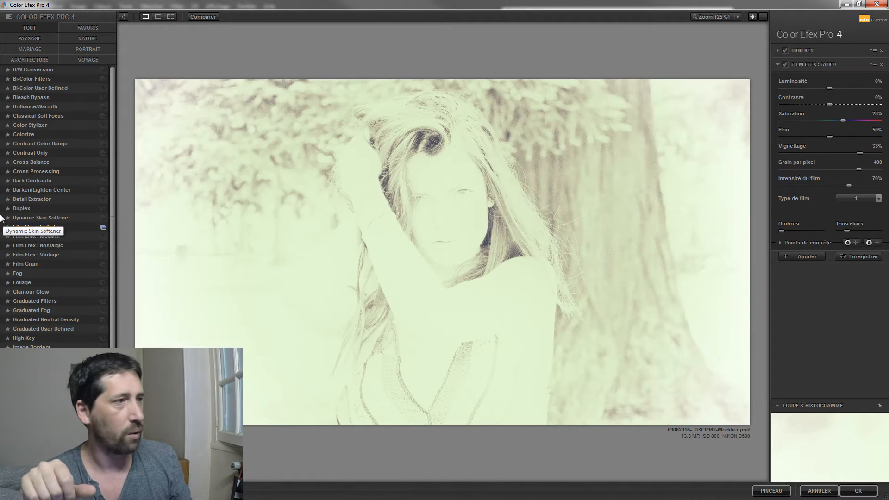
Add Film Efex : Modern with the Fuji 160C film, Luminosité and Tons clairs at 0%, and apply the result as a layer in Photoshop.
click(25, 237)
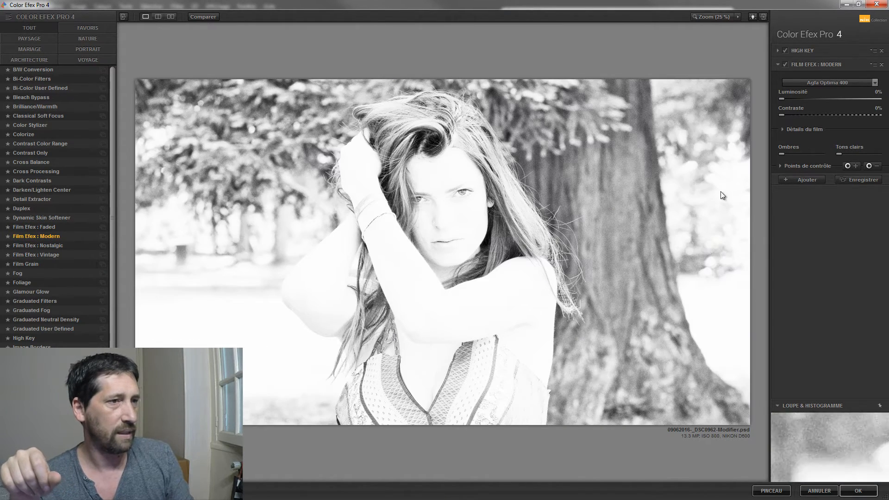
click(815, 83)
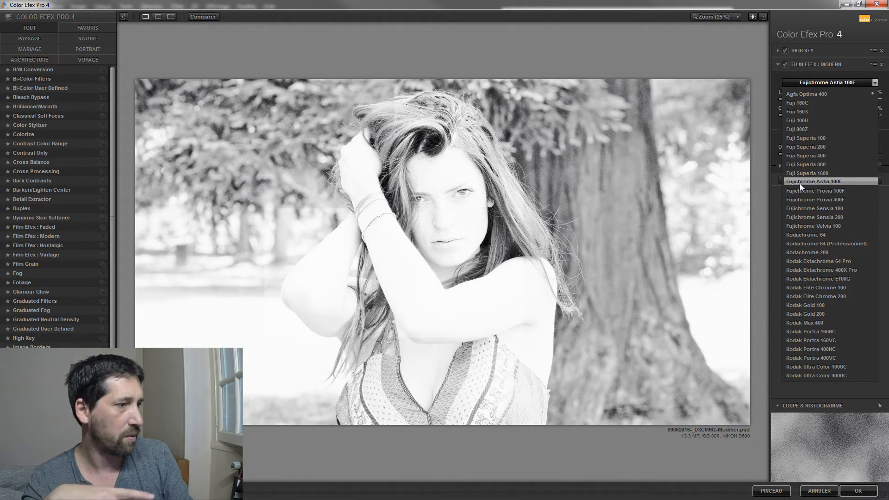
click(795, 103)
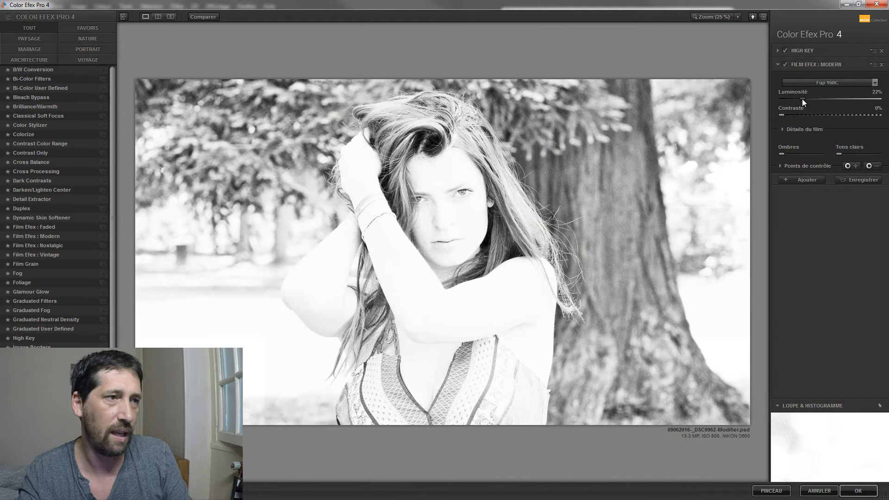
drag(802, 99, 779, 100)
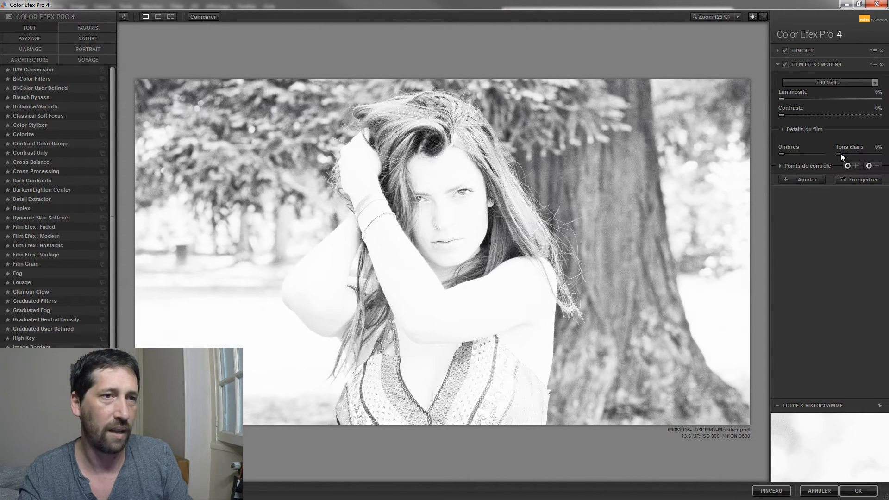
mouse_move(840, 154)
mouse_down()
mouse_move(854, 153)
mouse_move(840, 153)
mouse_up()
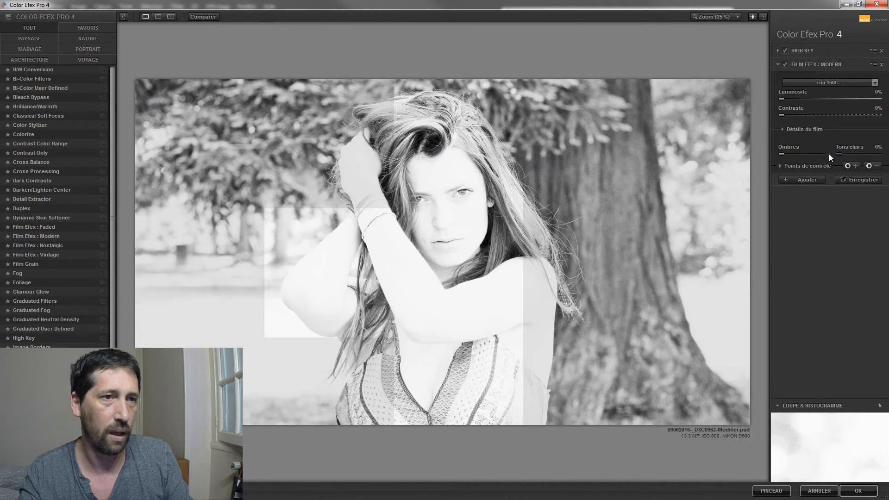
click(858, 492)
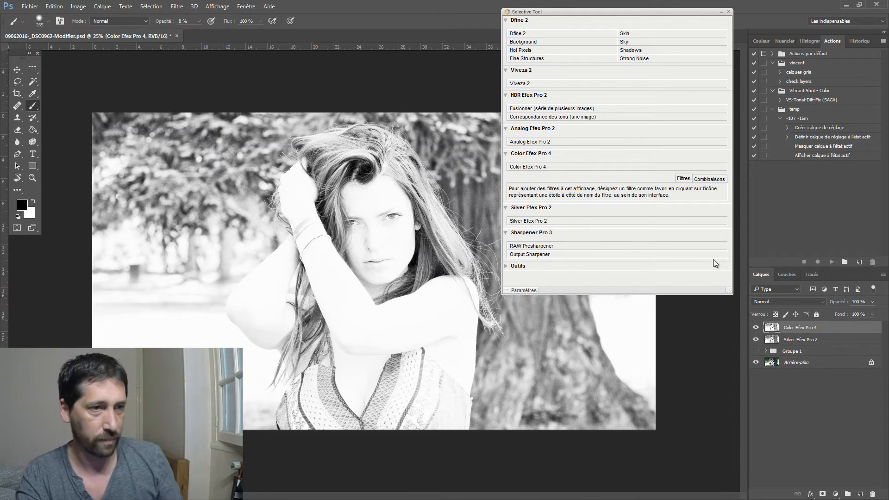
Group the Color Efex Pro 4 and Silver Efex Pro 2 layers, and compare the new group with Groupe 1 by toggling their visibility.
shift+click(808, 340)
click(848, 494)
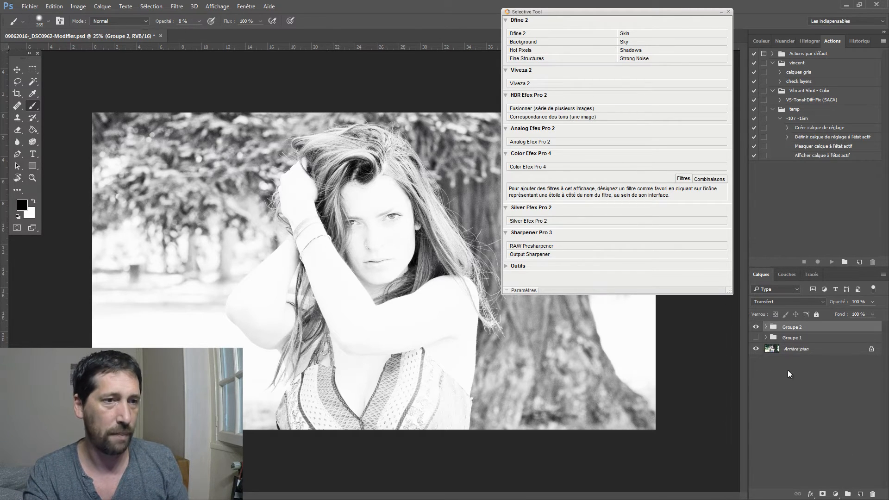
click(756, 326)
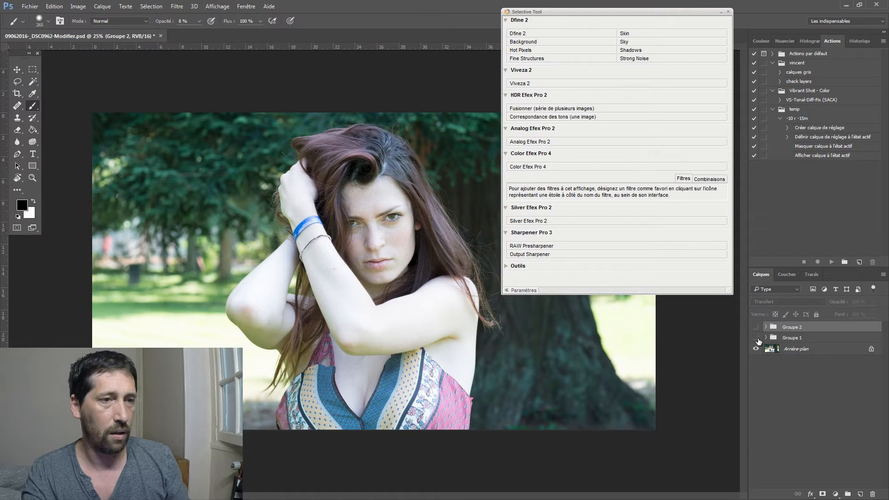
click(755, 338)
click(755, 328)
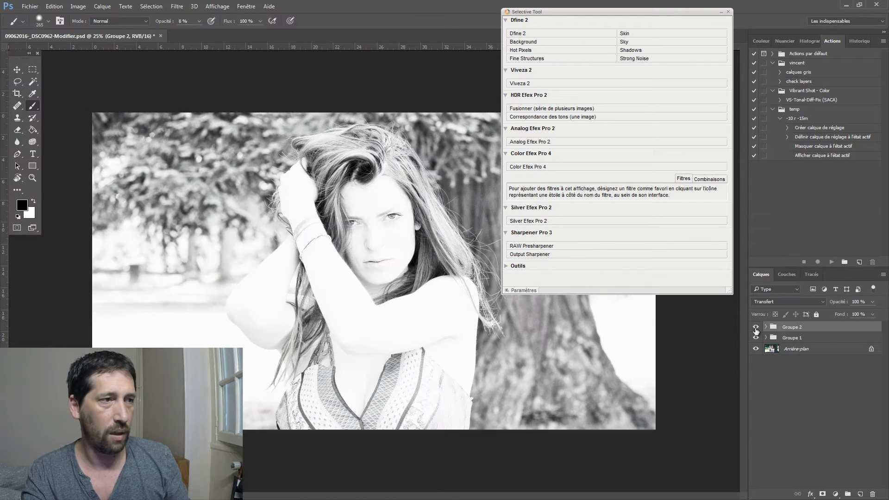
click(756, 328)
click(756, 327)
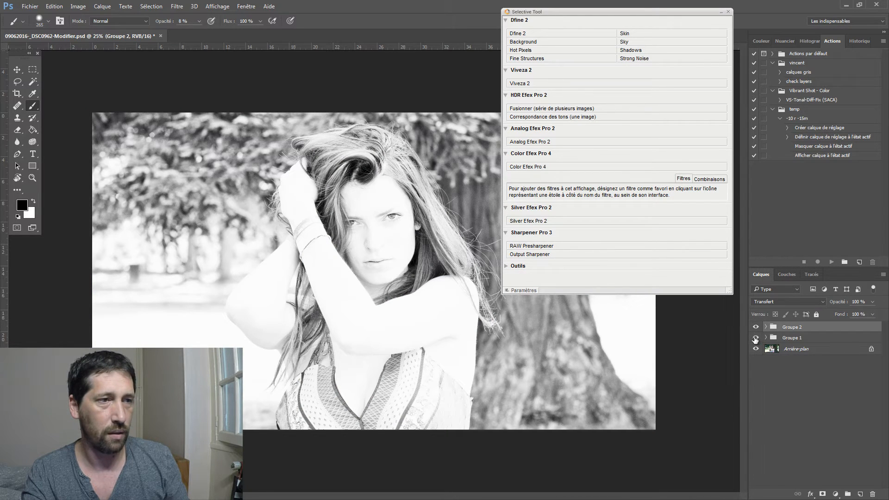
Reduce the opacity of the Color Efex Pro 4 layer inside Groupe 2 to 60% and collapse the group.
click(766, 327)
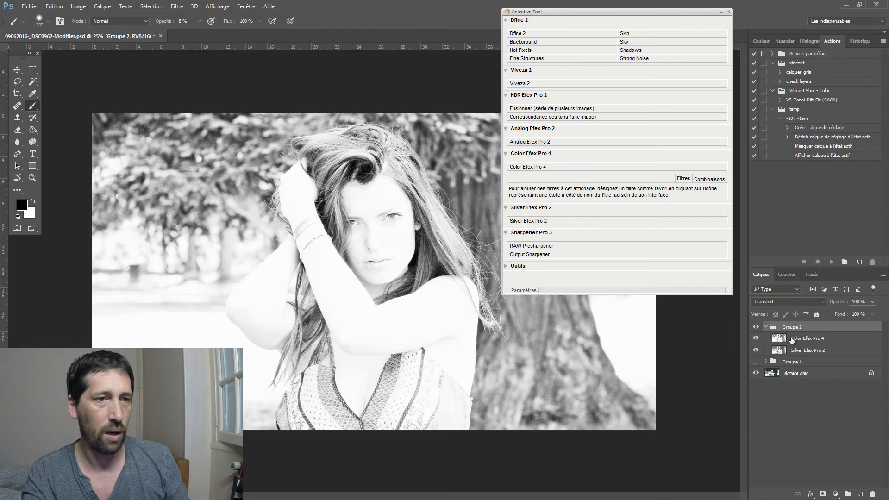
click(792, 338)
drag(840, 304, 831, 305)
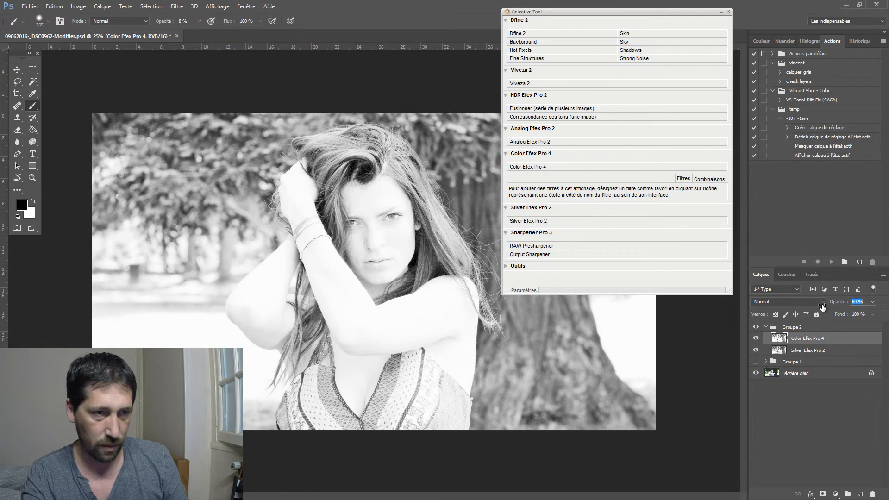
click(765, 327)
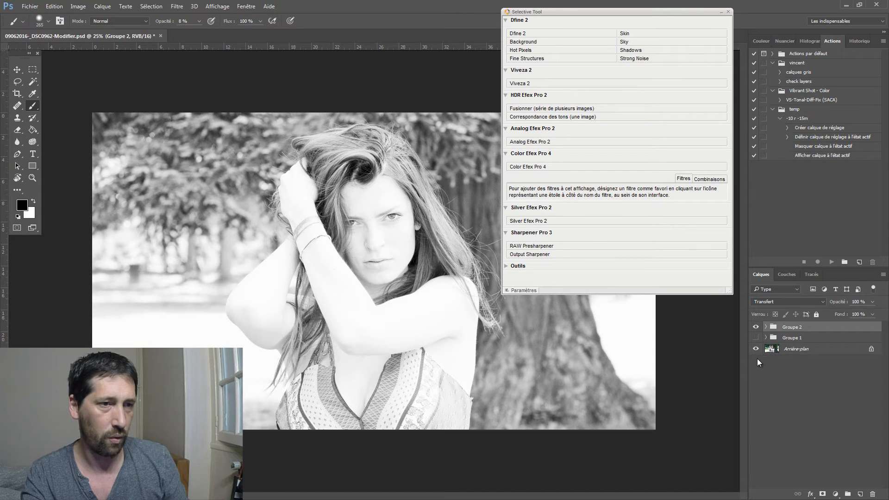
Compare the portrait renderings of Groupe 2 and Groupe 1 by repeatedly toggling the visibility of Groupe 2.
click(756, 328)
click(755, 329)
click(755, 329)
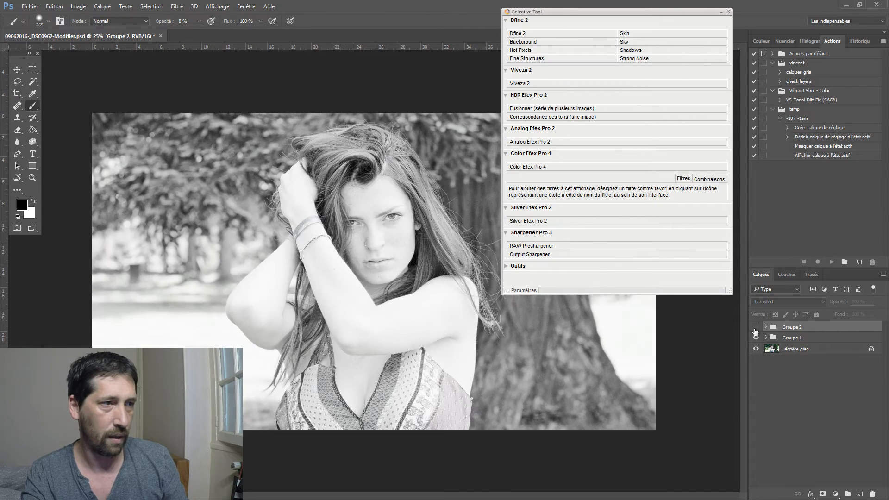
click(755, 328)
click(755, 328)
click(755, 328)
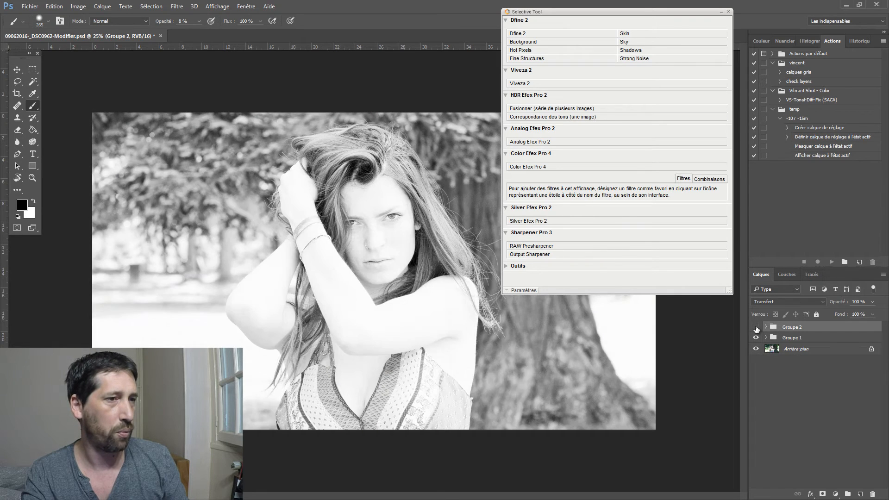
click(755, 329)
click(755, 328)
click(756, 328)
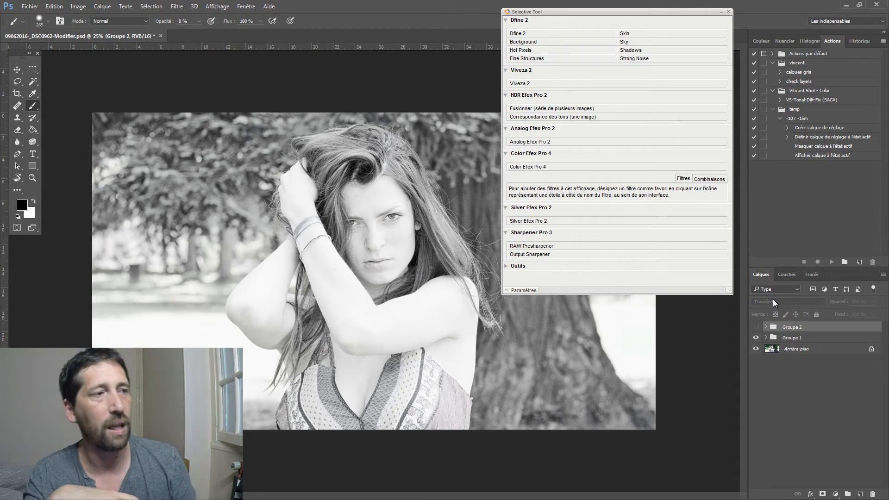
Compare Groupe 1 with the original colour photo and expand the group to inspect its layers.
click(756, 337)
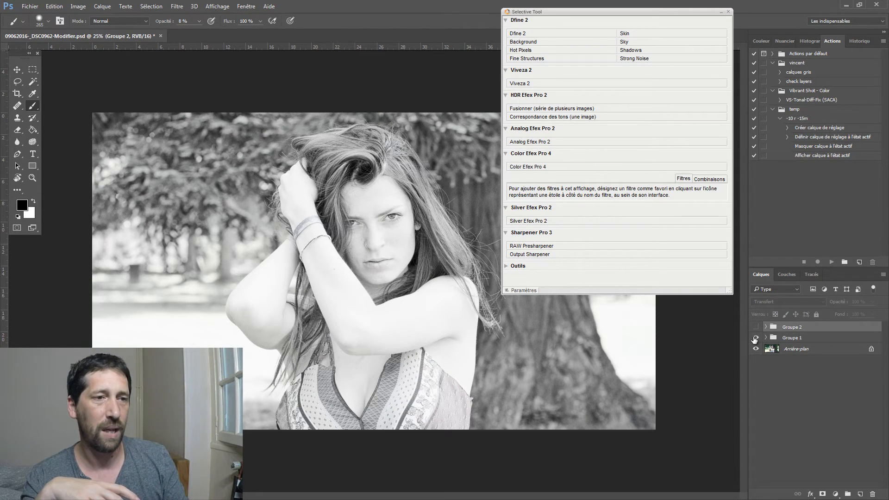
click(755, 337)
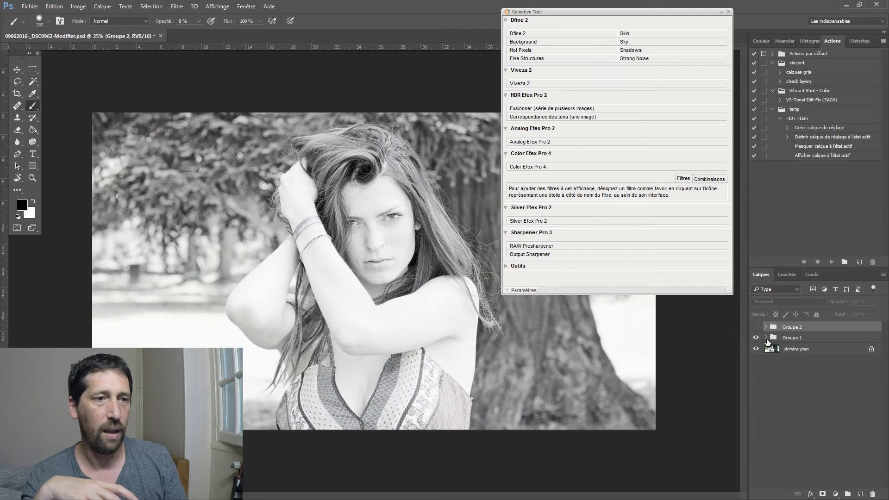
click(765, 338)
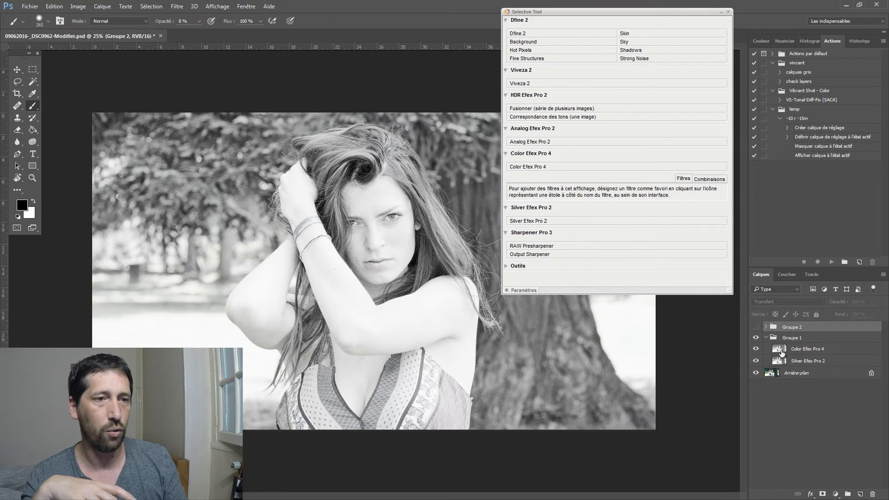